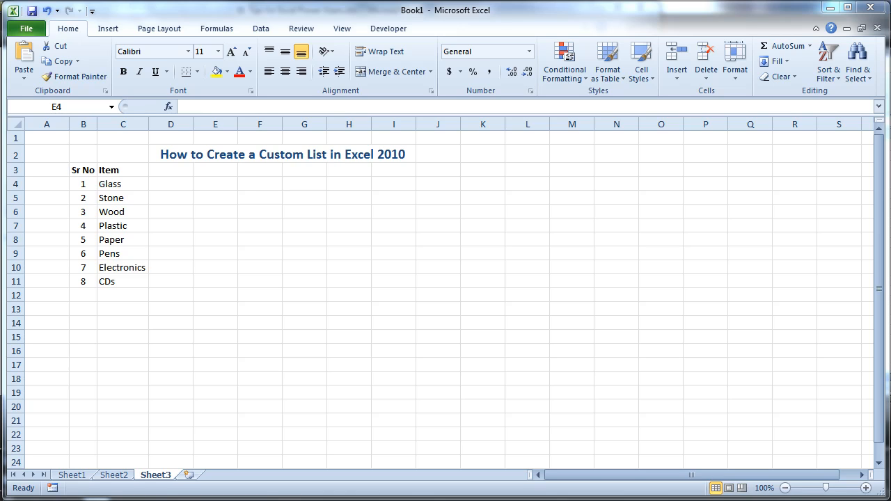
- Enter 1 in G4 and 2 in G5, and fill the number series down to G20
click(289, 178)
click(290, 180)
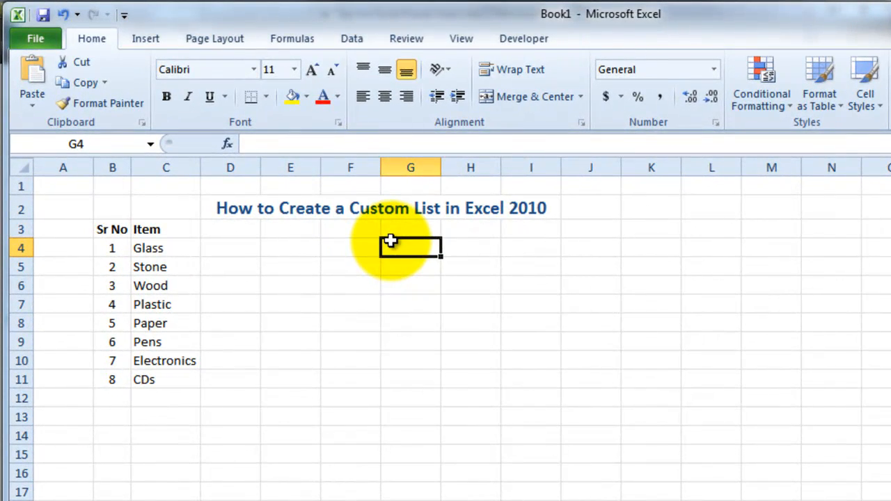
text(1)
key(Return)
text(2)
key(Return)
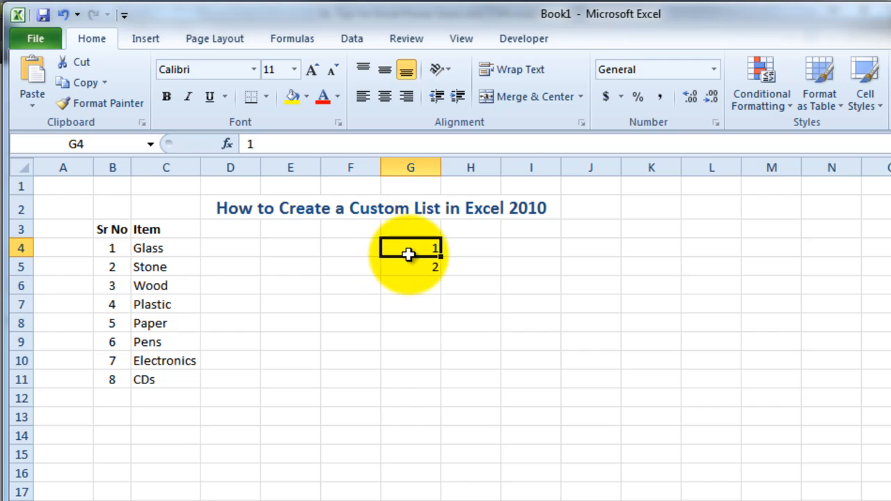
drag(408, 254, 447, 483)
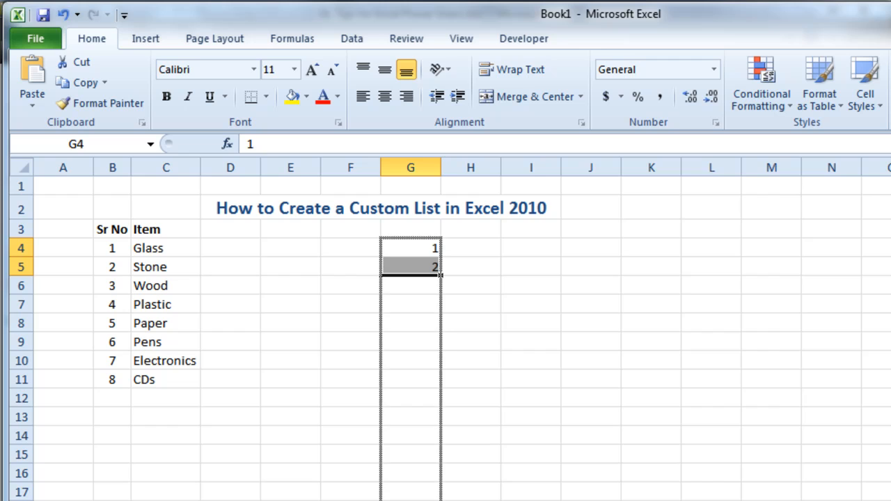
drag(448, 483, 445, 500)
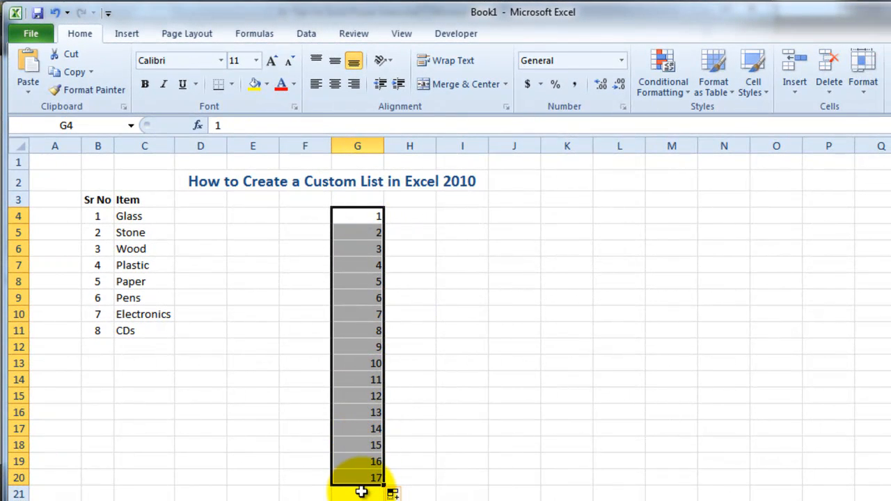
- Enter "Monday" in I4 and fill the weekday series down to I20
click(453, 215)
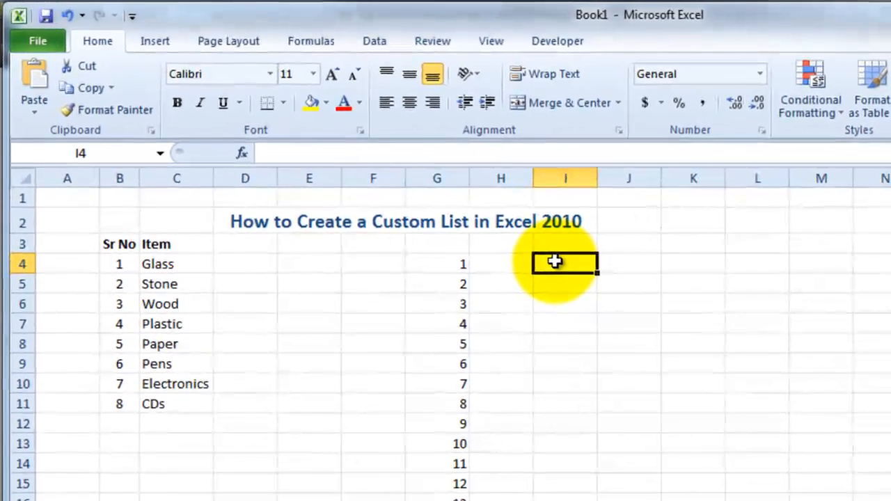
text(Monday)
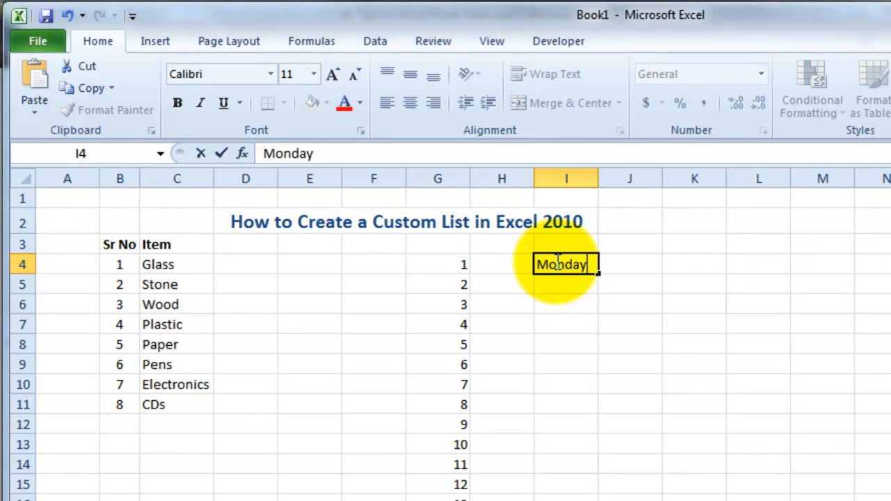
key(Return)
click(555, 262)
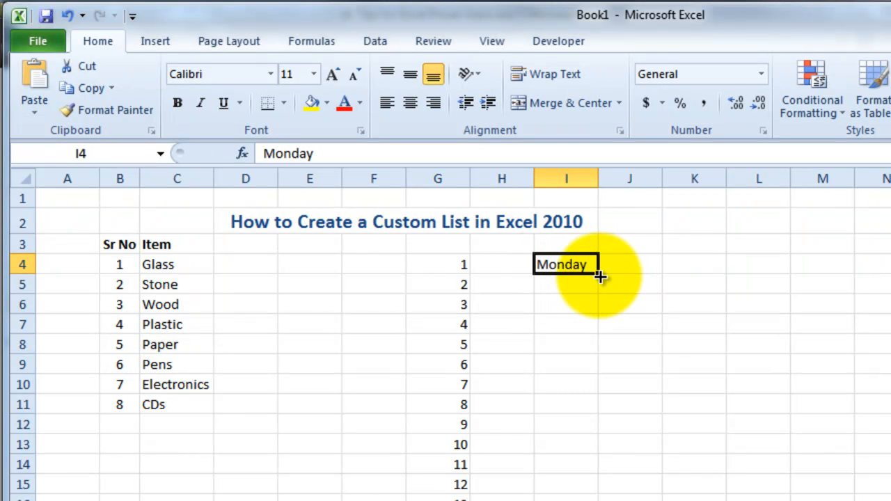
drag(600, 275, 481, 479)
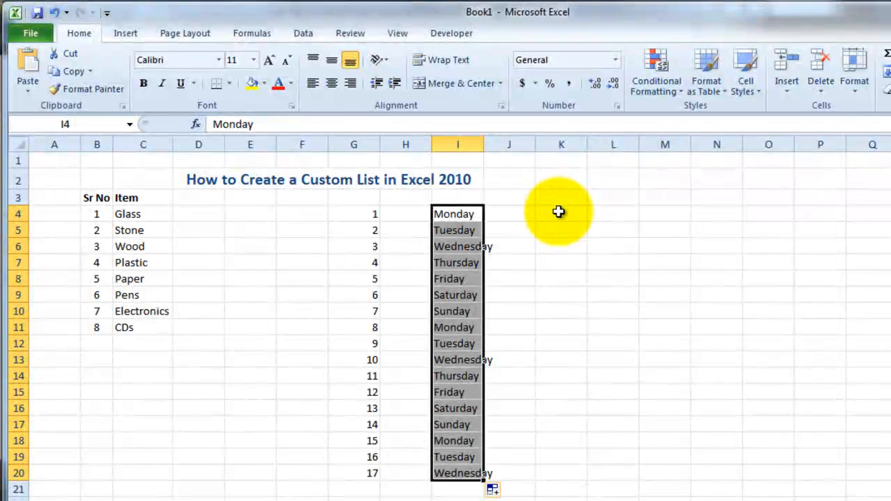
- Enter "Glass" in K4, try to fill from it, and clear the cell
click(558, 213)
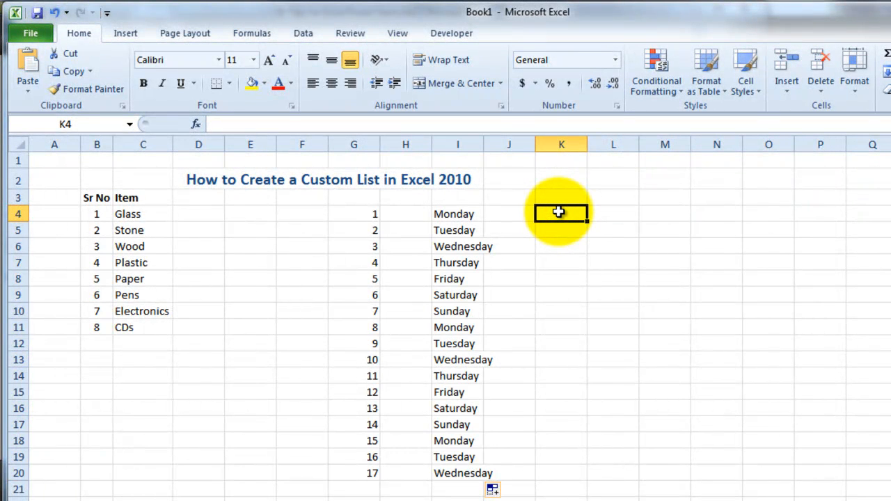
text(Glass)
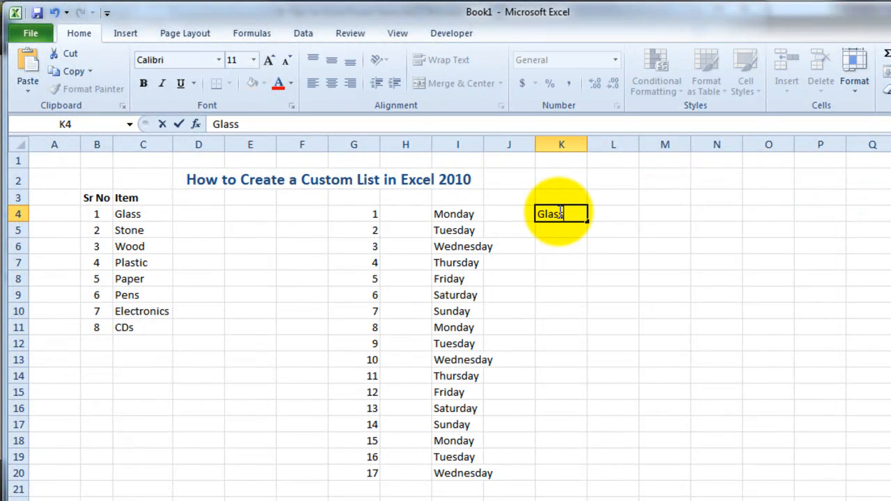
key(Return)
click(564, 214)
mouse_move(586, 221)
mouse_down()
mouse_move(556, 294)
mouse_move(571, 465)
mouse_move(576, 221)
mouse_up()
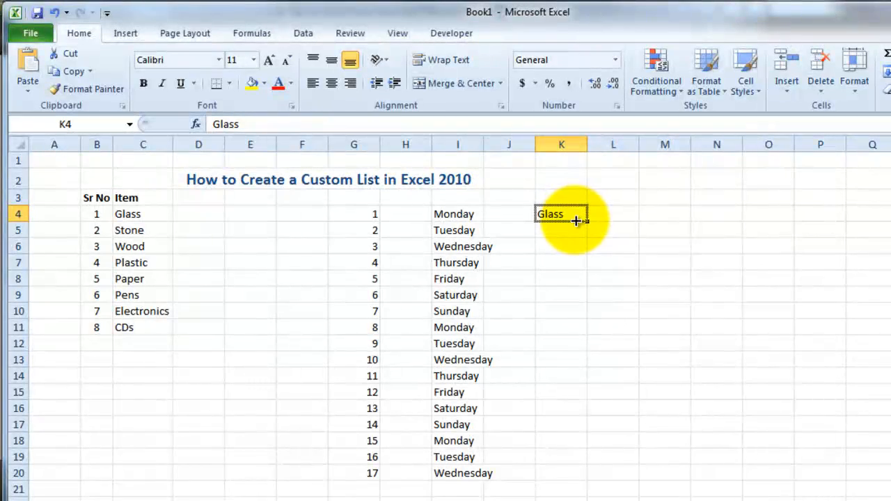
click(562, 211)
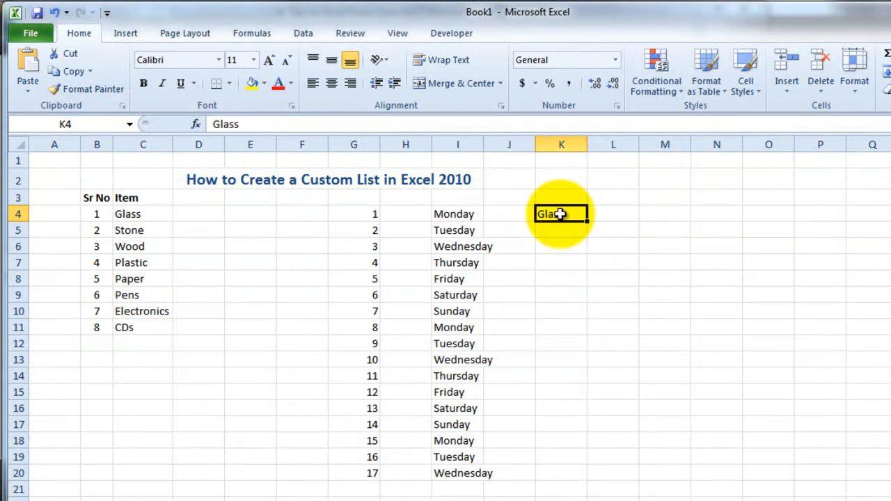
key(BackSpace)
- Try extending the item names in C4:C11 down the column with a fill, and undo it
click(180, 298)
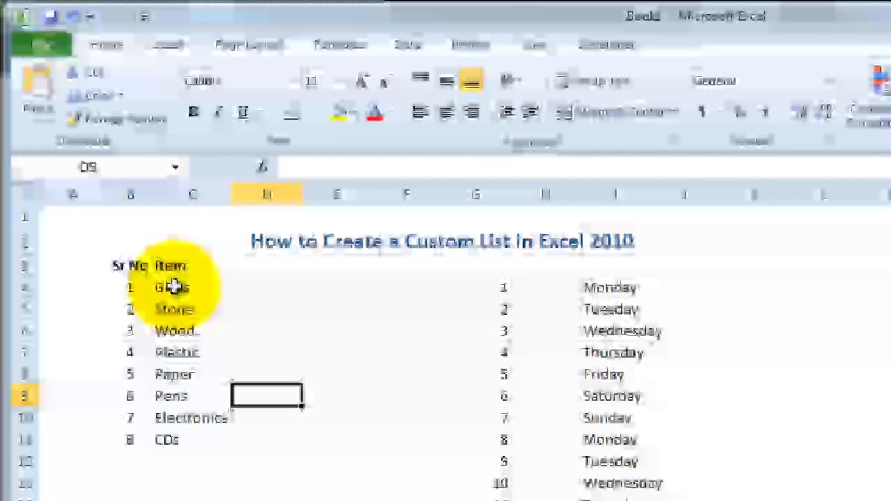
drag(132, 216, 135, 314)
drag(179, 418, 179, 432)
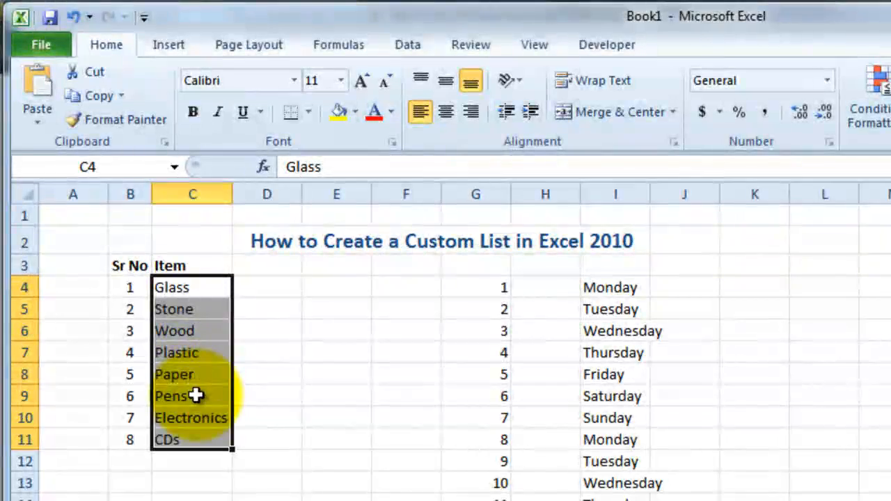
scroll(232, 456, down, 3)
scroll(232, 456, up, 3)
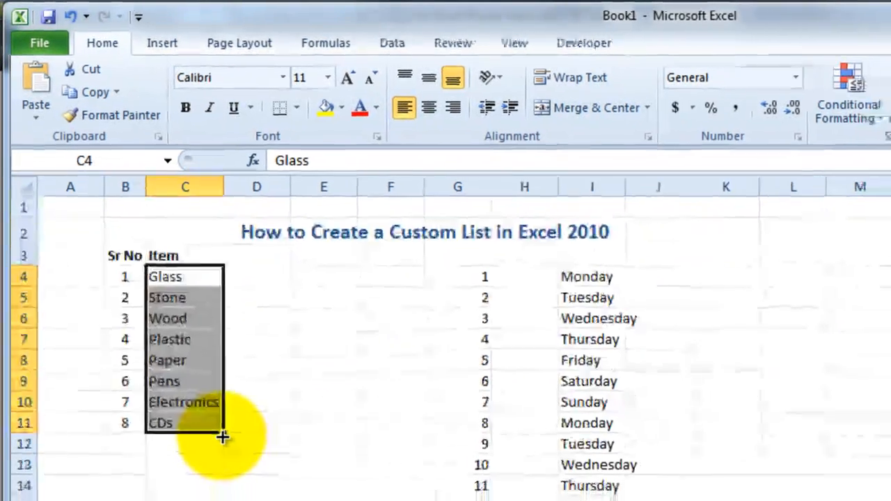
scroll(232, 456, down, 1)
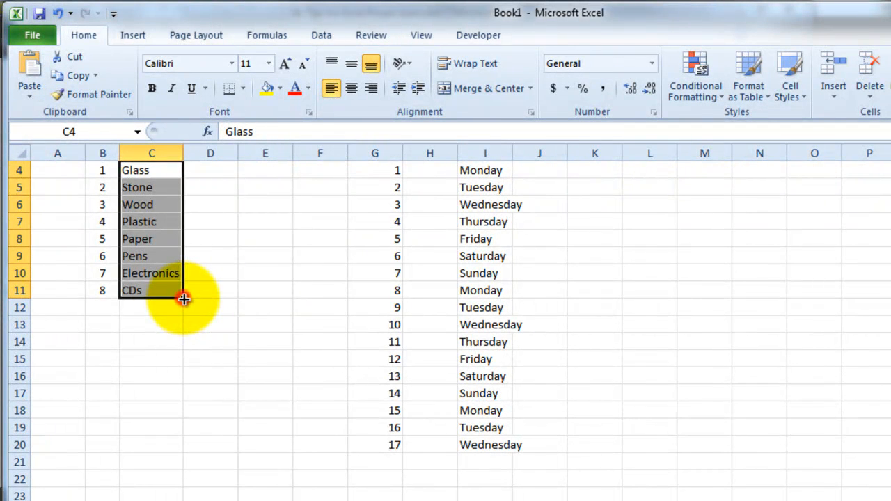
drag(184, 298, 180, 495)
key(ctrl+z)
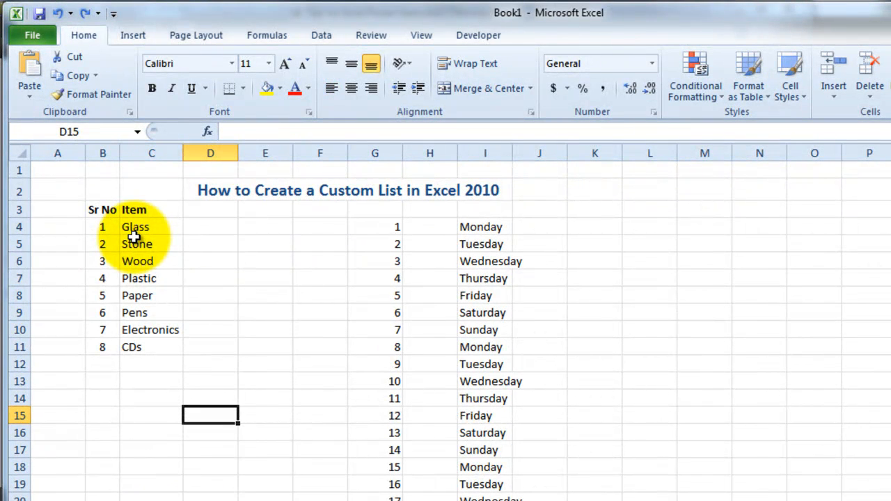
drag(104, 228, 133, 345)
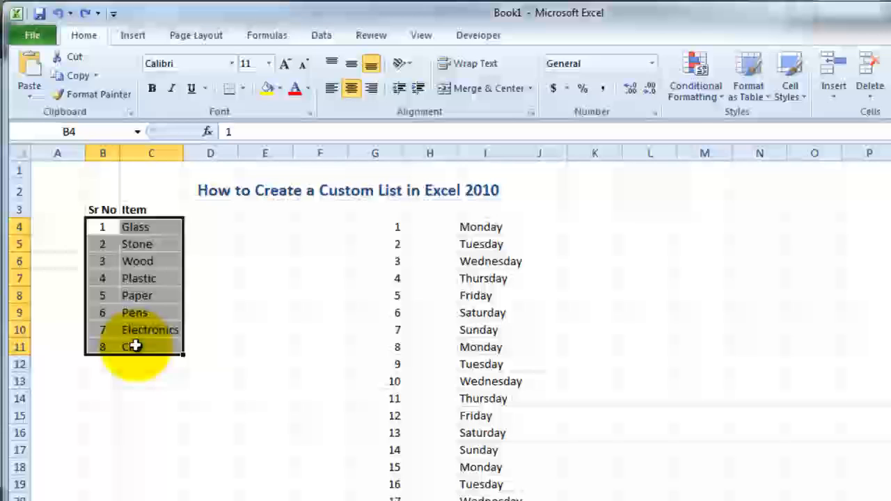
click(216, 293)
click(274, 224)
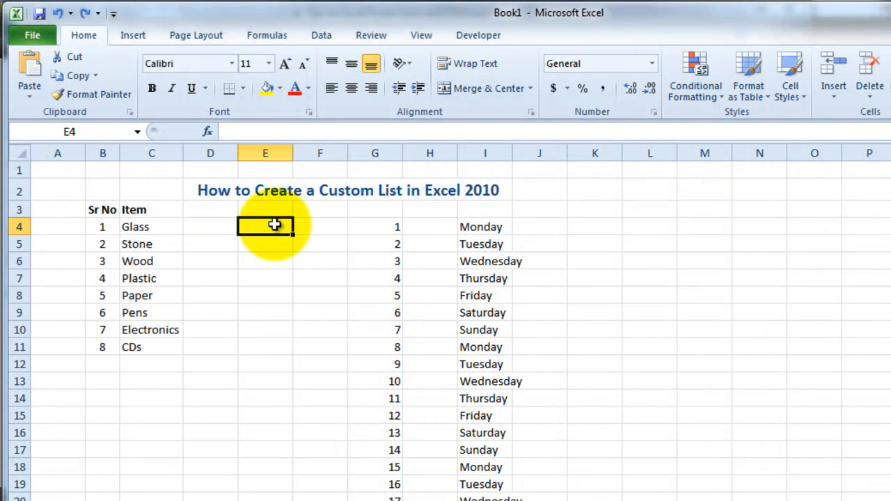
- Open the custom lists editor from the advanced Excel options
click(28, 38)
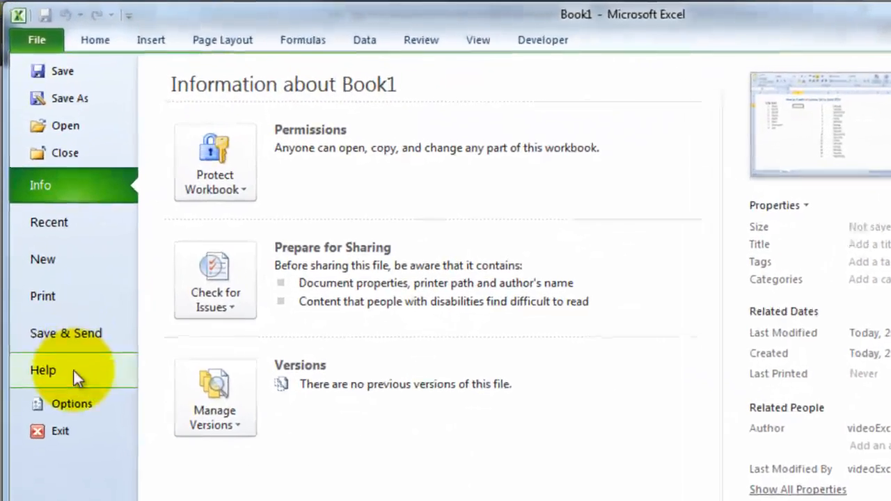
click(67, 427)
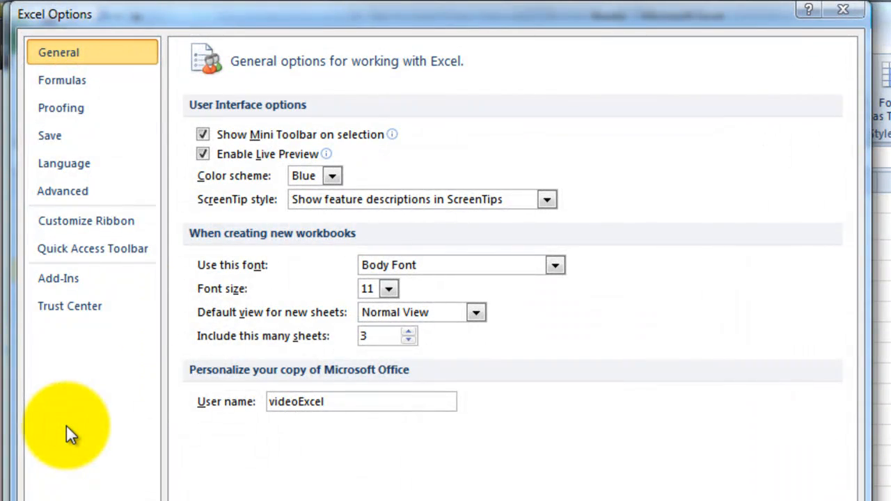
click(66, 191)
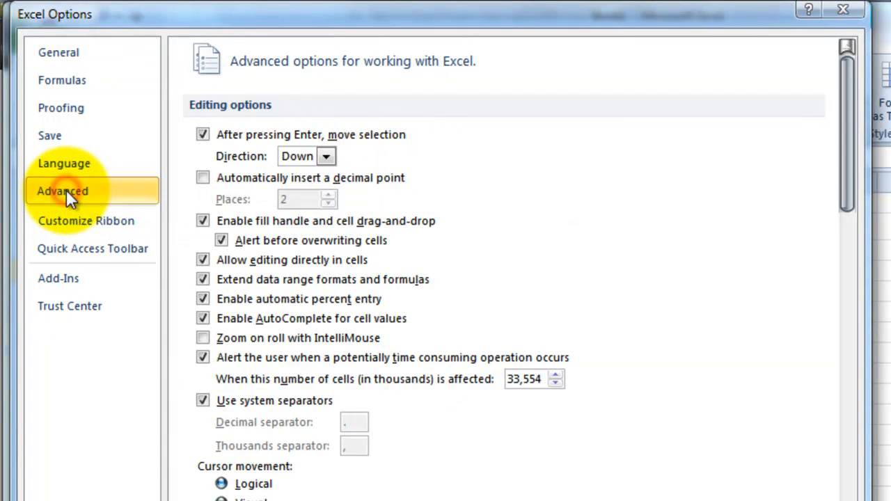
scroll(419, 430, down, 15)
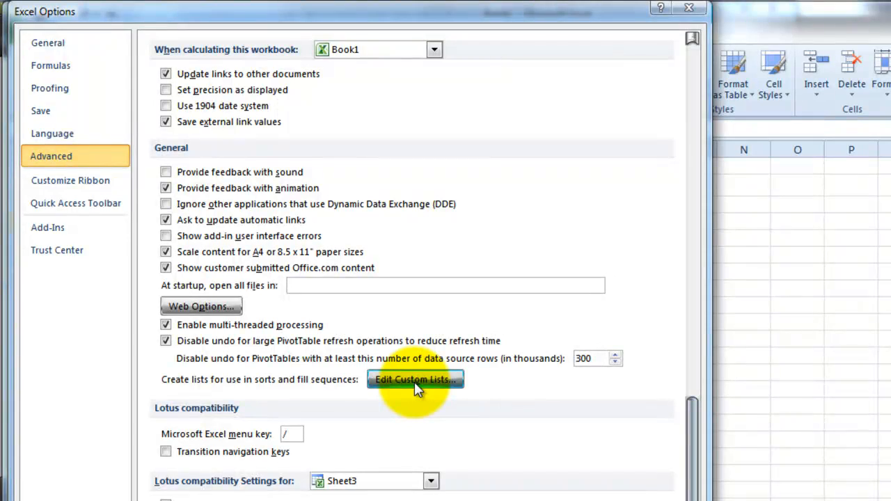
click(416, 381)
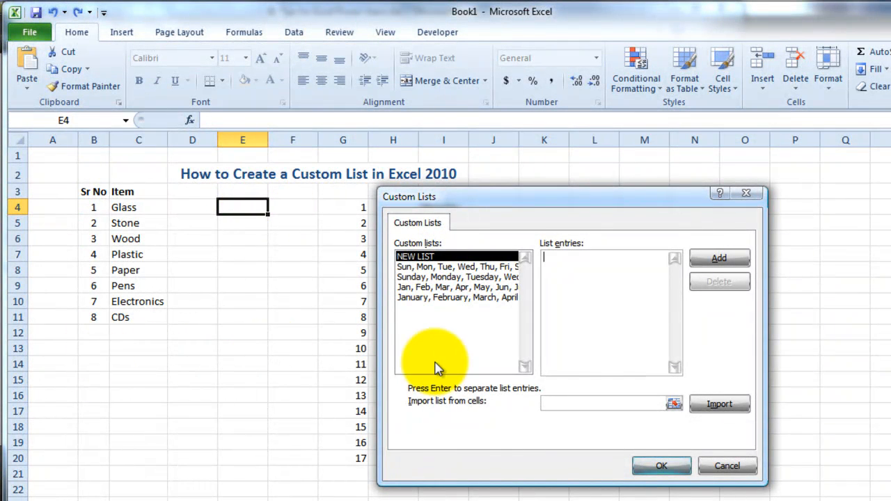
- Import the item names in C4:C11 as a new custom list and confirm the options
click(672, 404)
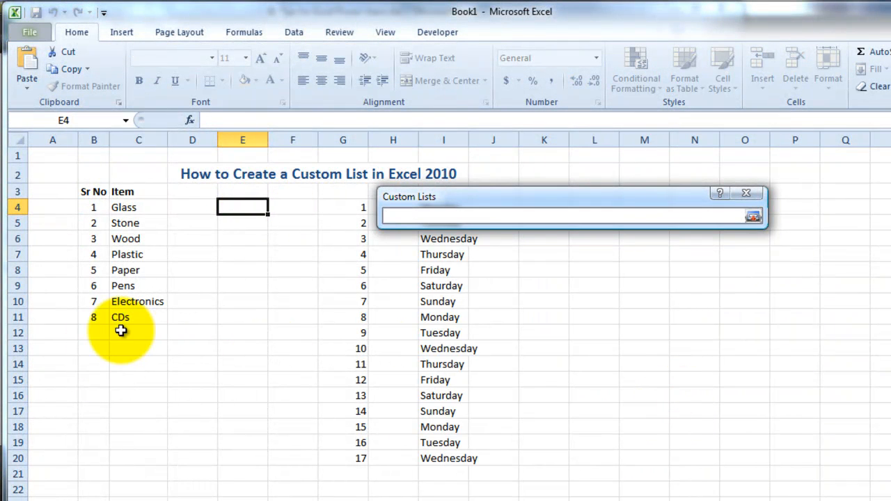
drag(125, 208, 136, 317)
click(753, 216)
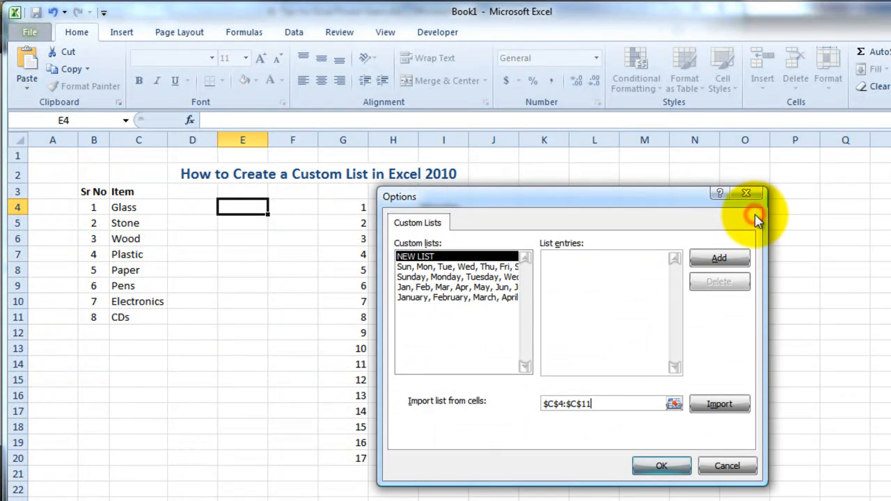
click(717, 404)
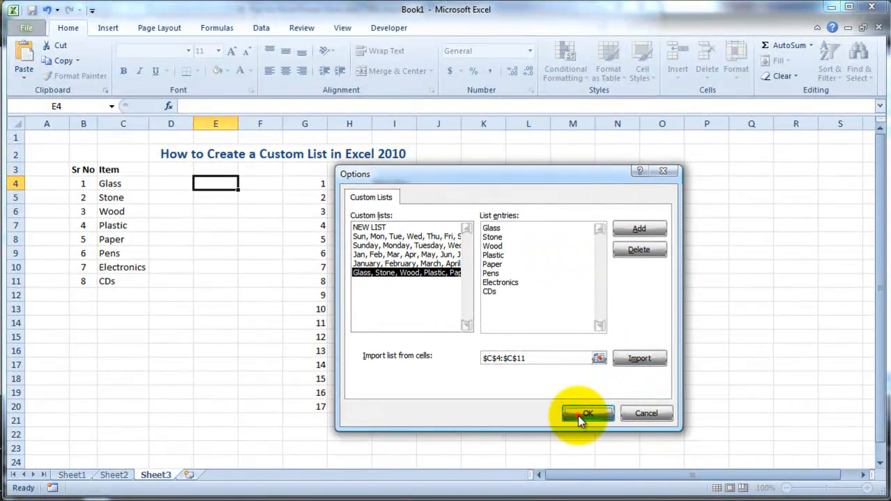
click(582, 415)
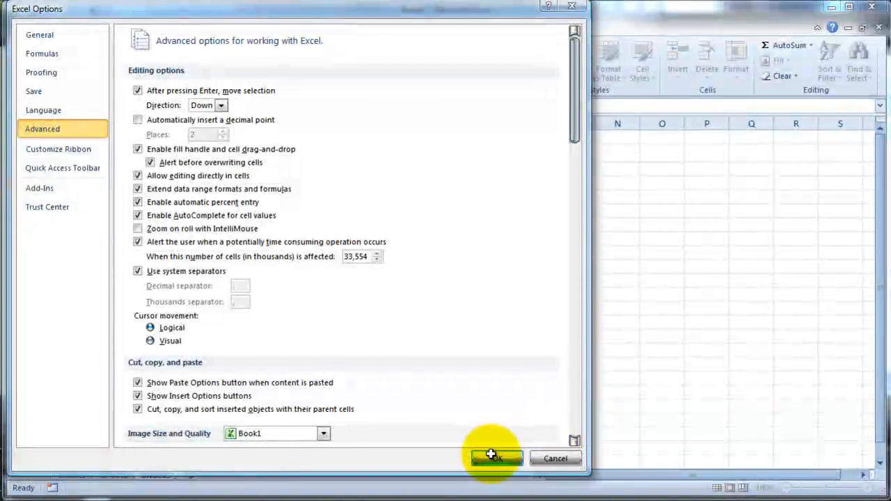
click(491, 454)
- Insert a new worksheet and enter "Glass" in cell D3
click(544, 181)
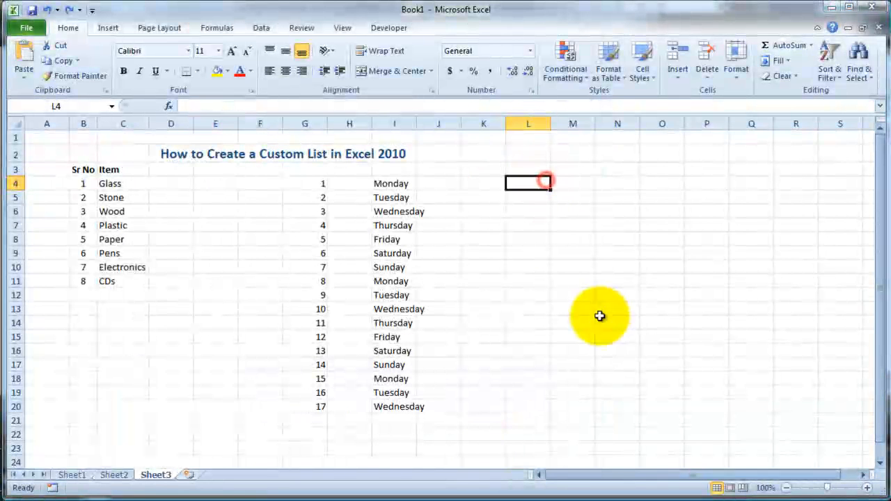
click(189, 475)
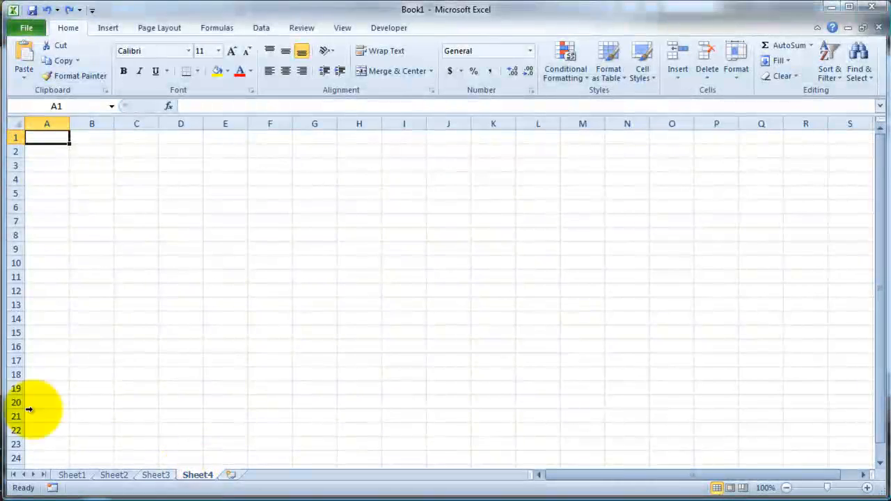
click(177, 166)
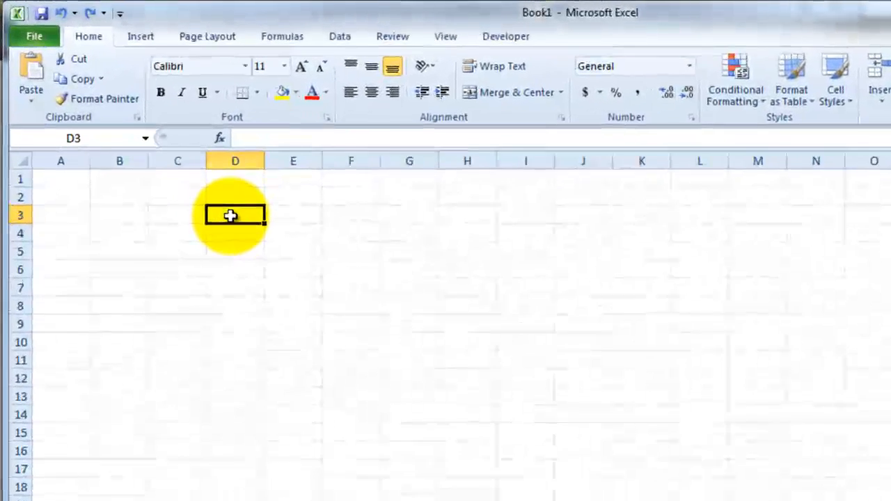
text(Glass)
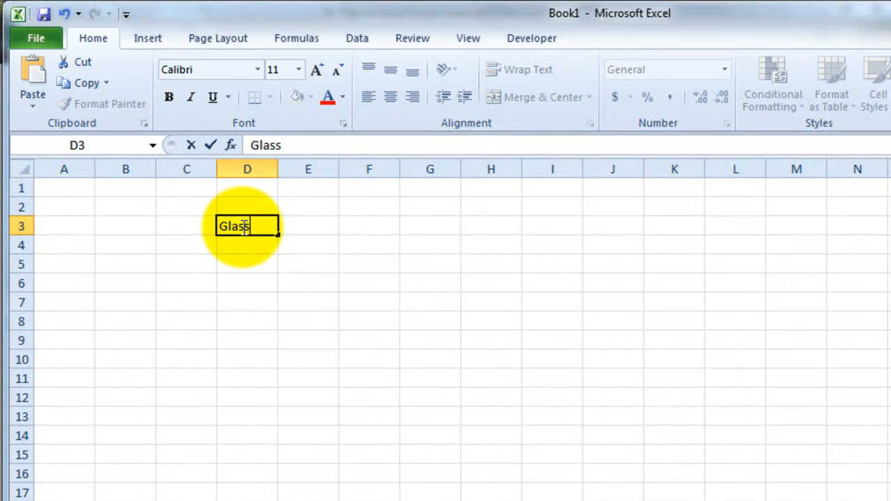
key(Return)
- Fill the custom list from D3 down to D10 and autofit the width of column D
click(245, 226)
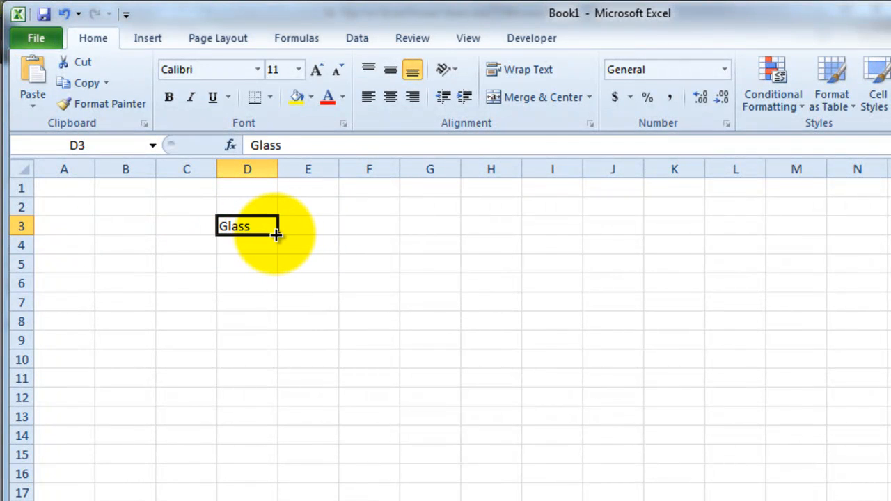
drag(275, 235, 273, 371)
click(234, 418)
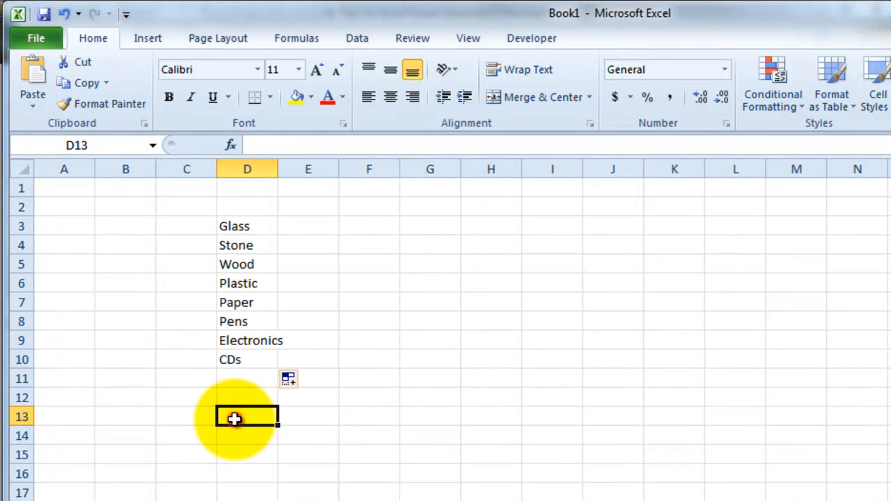
double_click(275, 169)
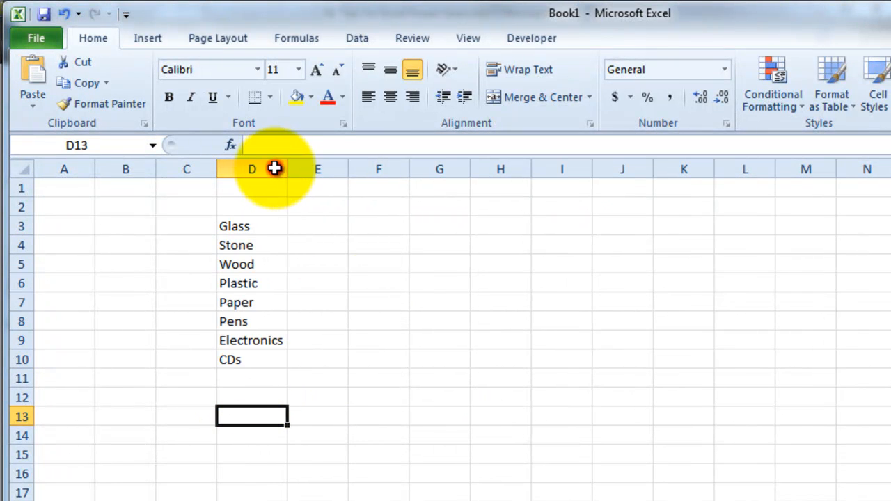
- Reopen the custom lists editor from the advanced Excel options
click(371, 298)
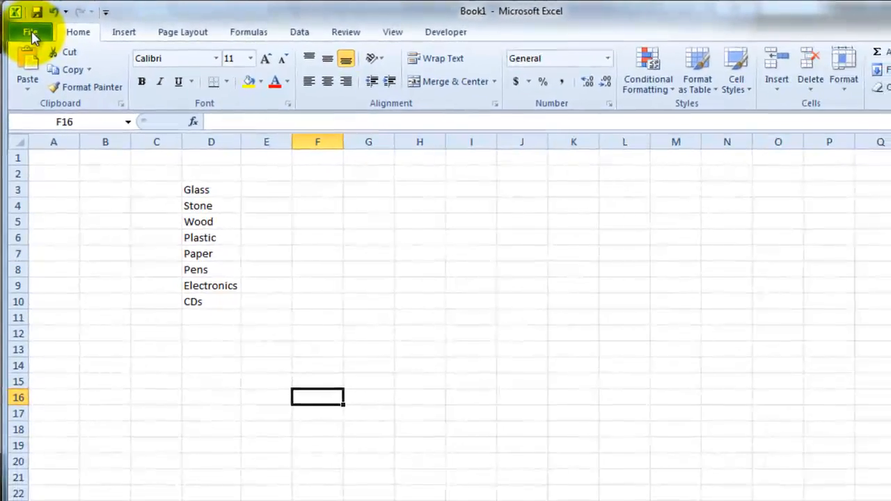
click(31, 36)
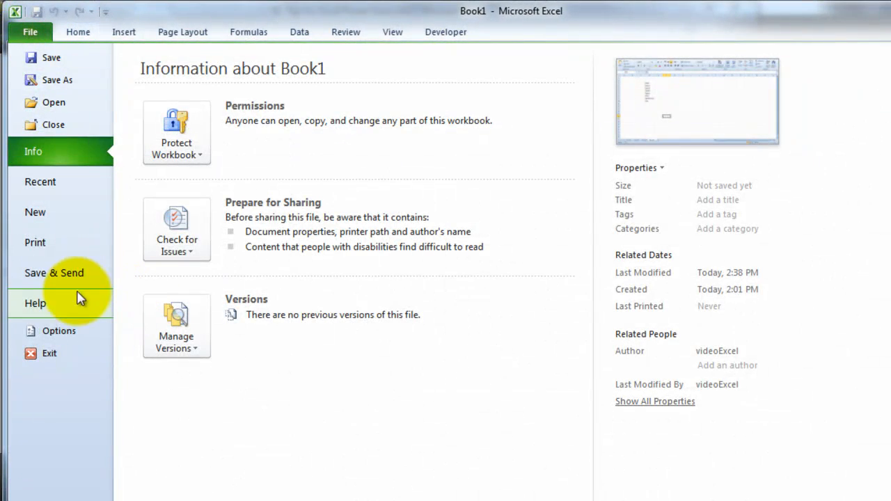
click(56, 333)
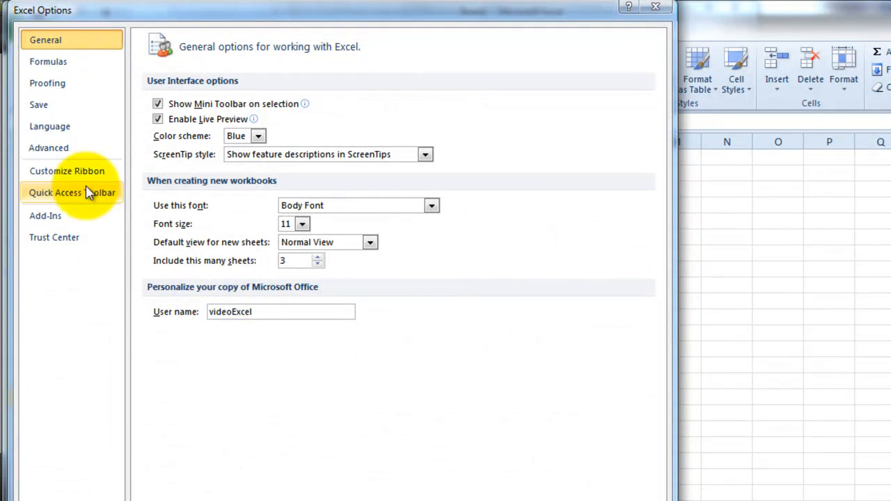
click(75, 151)
scroll(224, 285, down, 20)
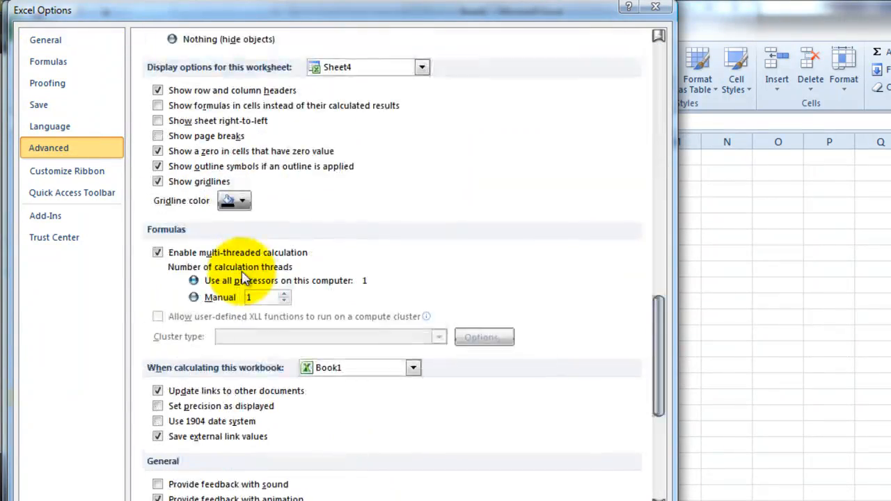
click(394, 362)
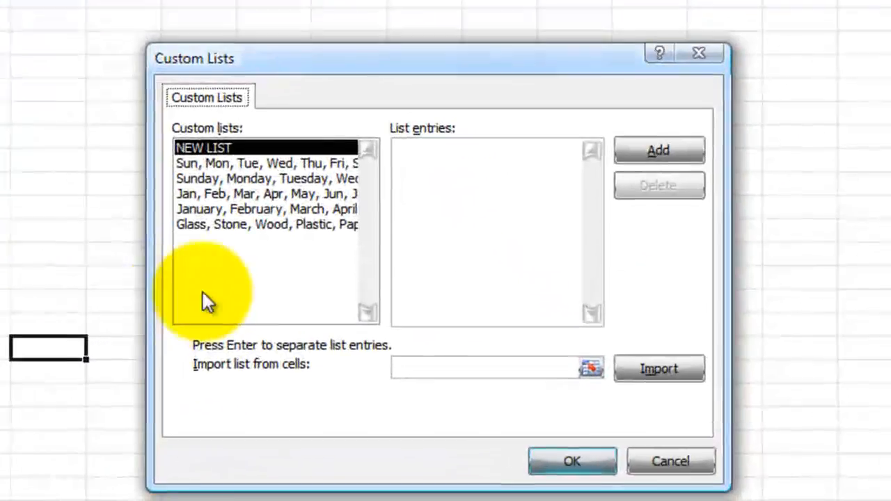
- Delete the custom list starting with Glass, Stone, Wood and accept its permanent removal
click(282, 227)
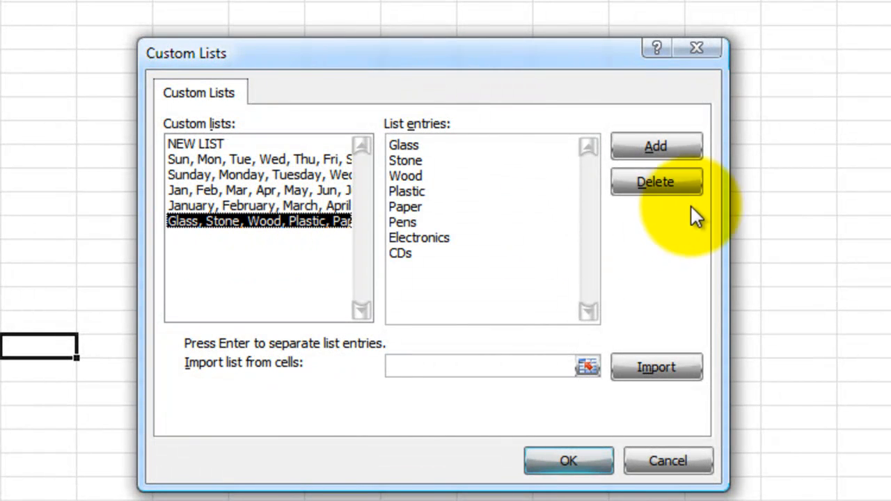
click(670, 185)
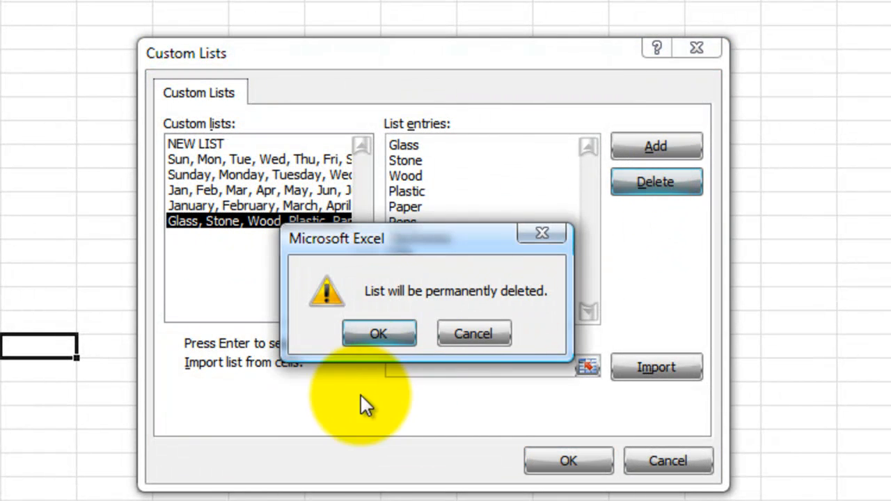
click(376, 331)
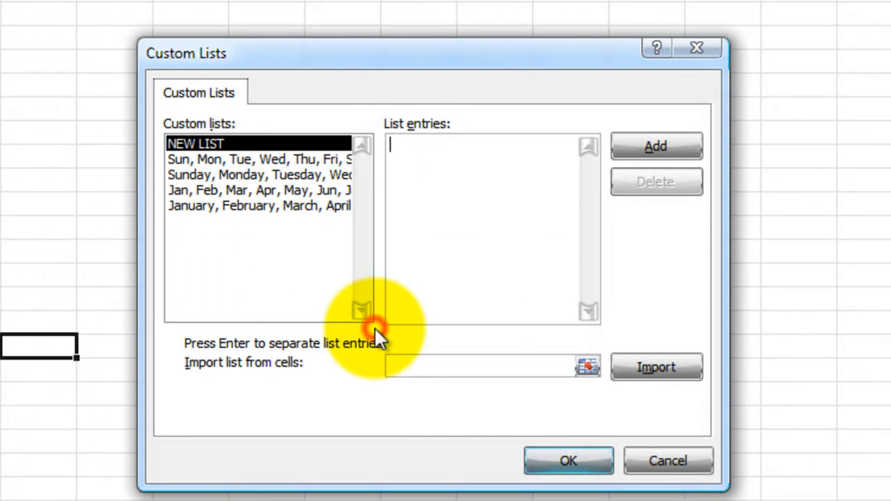
- Examine the entries of the built-in weekday and month lists, and leave the custom lists editor and Excel options without further changes
click(269, 159)
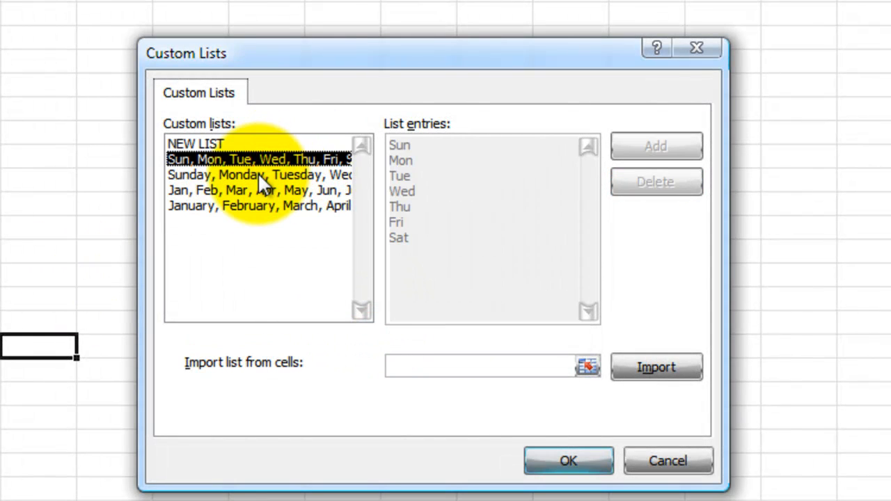
click(258, 174)
click(247, 200)
click(225, 183)
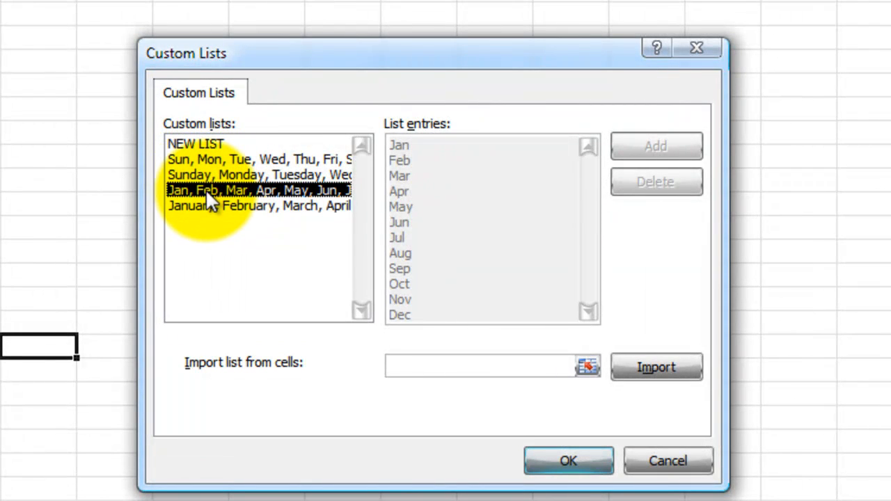
click(200, 173)
click(201, 205)
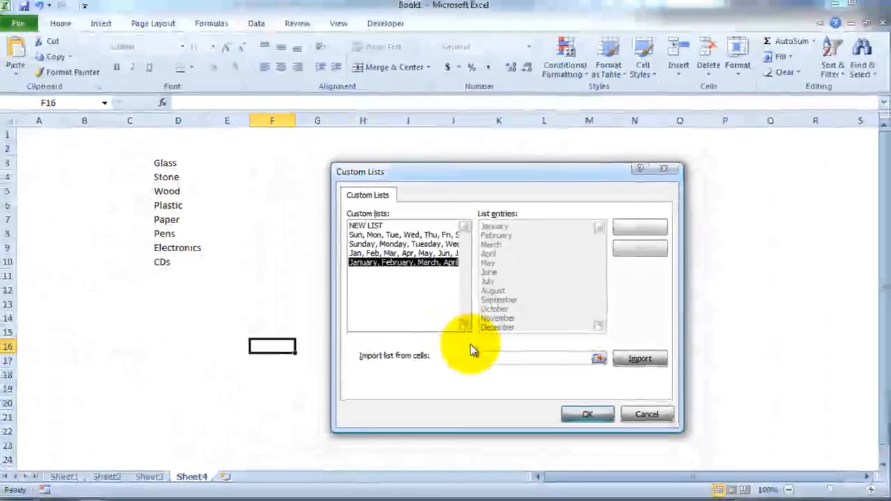
click(666, 413)
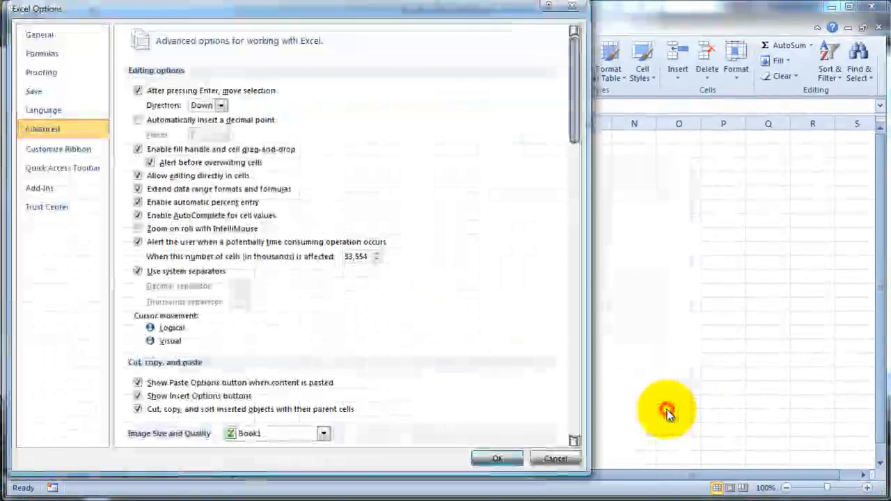
click(536, 454)
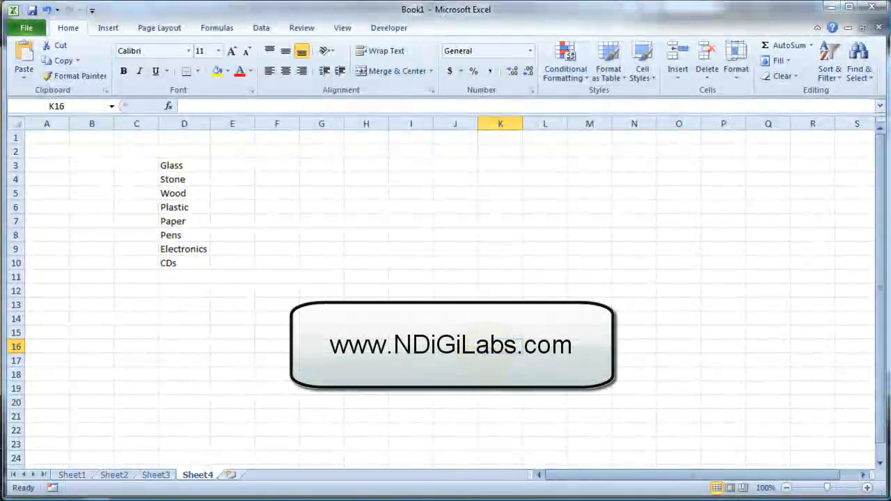